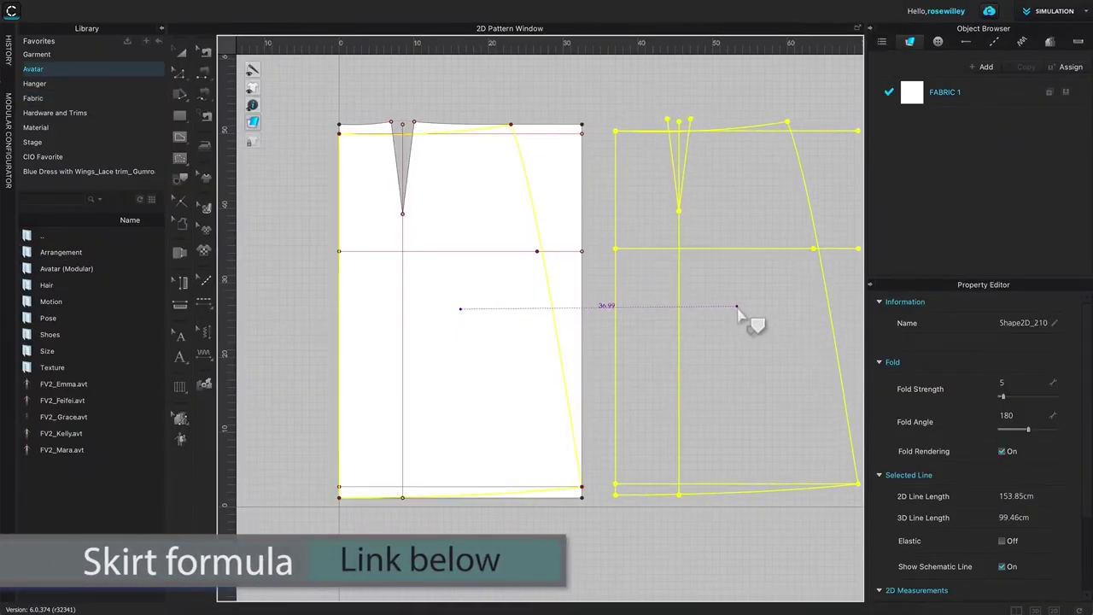
Step: Place the traced skirt copy beside the block
{"action": "left_click", "coordinate": [736, 310]}
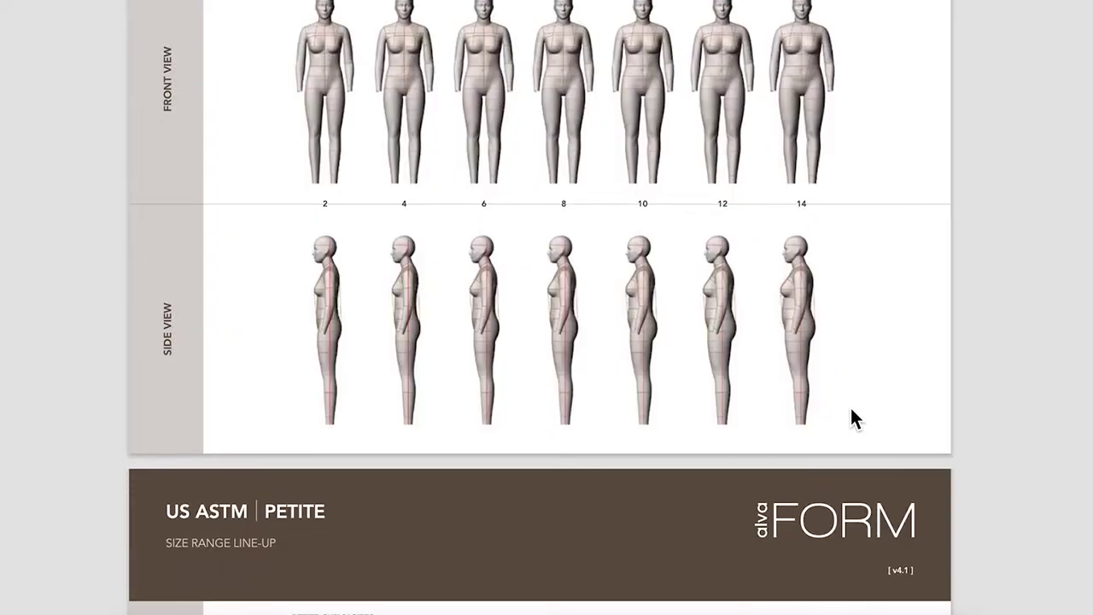
{"action": "scroll", "coordinate": [837, 414], "scroll_direction": "down", "scroll_amount": 10}
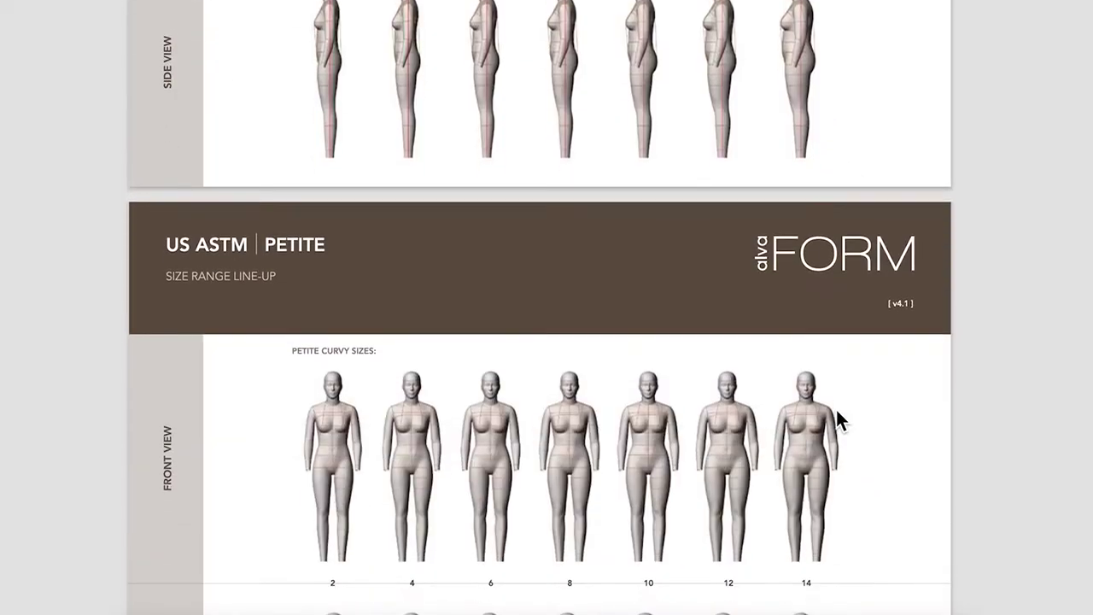
{"action": "scroll", "coordinate": [830, 417], "scroll_direction": "down", "scroll_amount": 15}
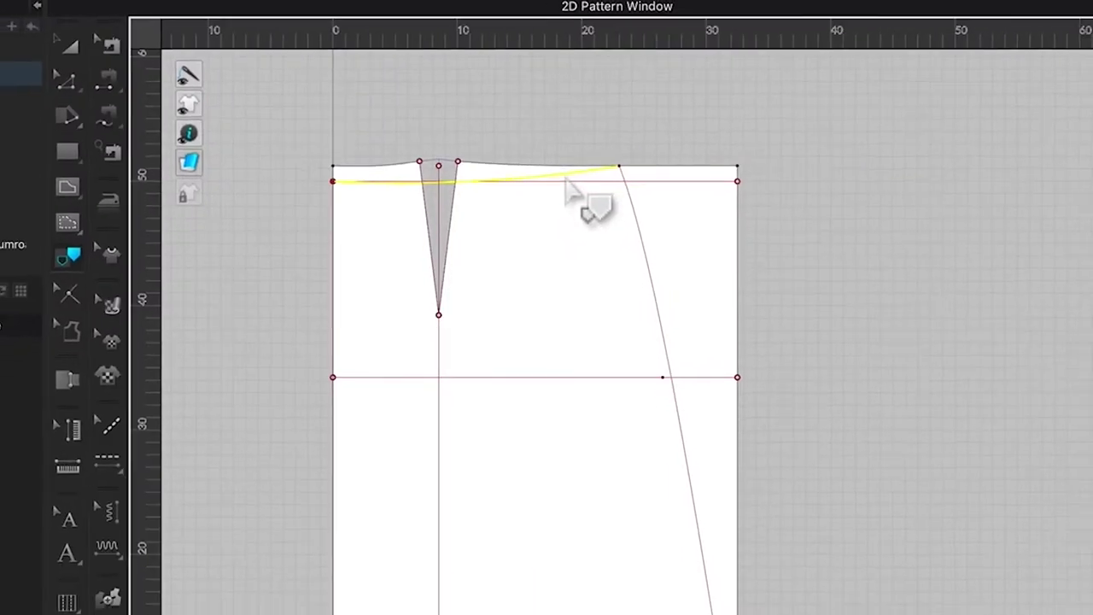
Step: Select the side curve, hem and centre back edges, set the offset to 8.5, and view the avatar's back
{"action": "left_click", "coordinate": [658, 340], "text": "shift"}
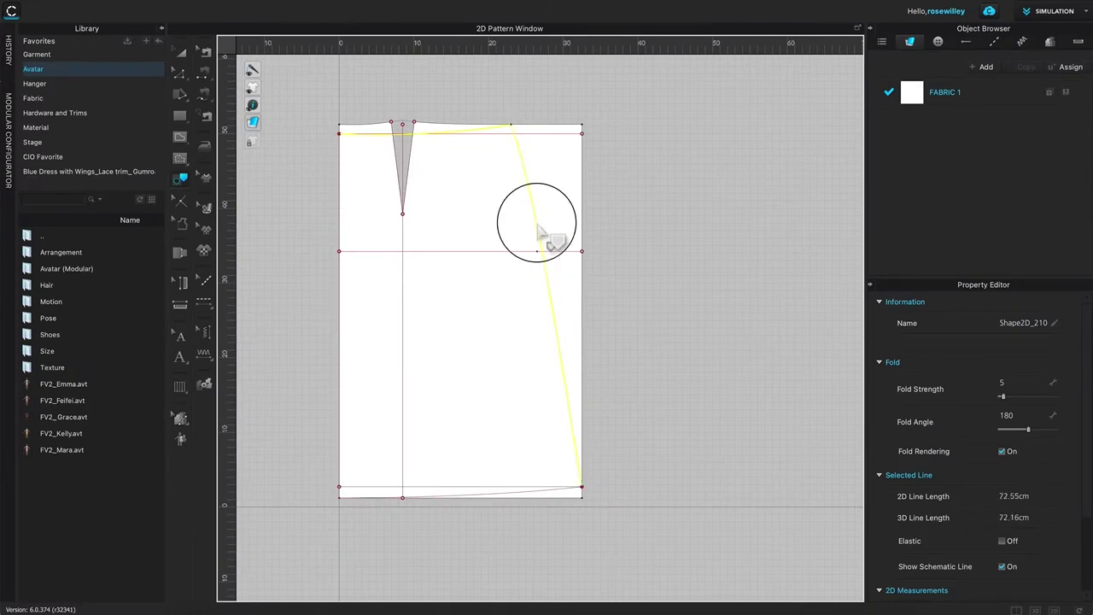
{"action": "left_click", "coordinate": [512, 493], "text": "shift"}
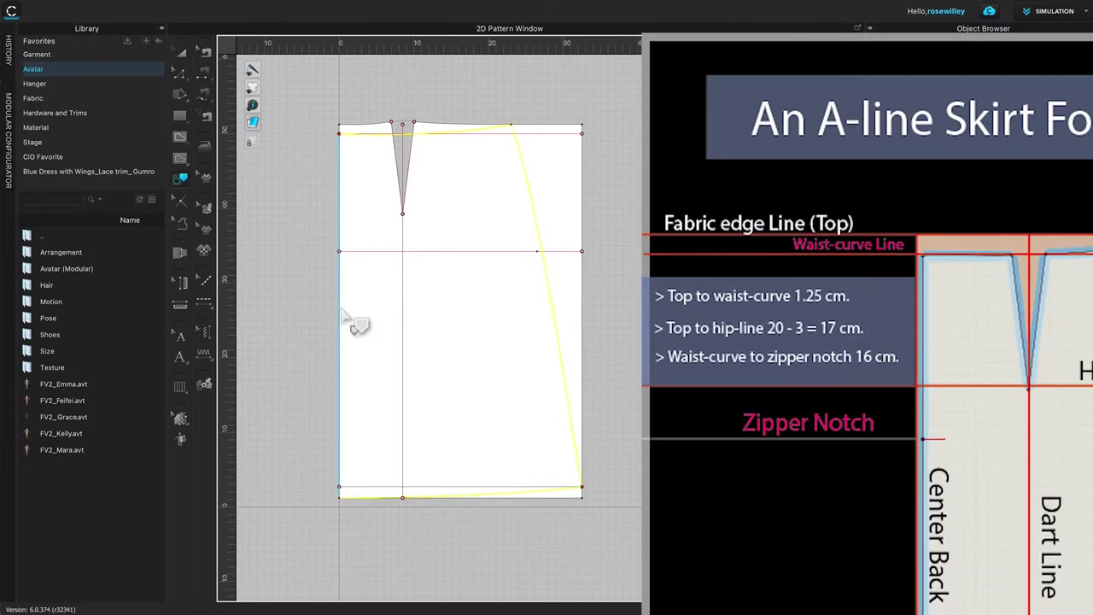
{"action": "left_click", "coordinate": [342, 298], "text": "shift"}
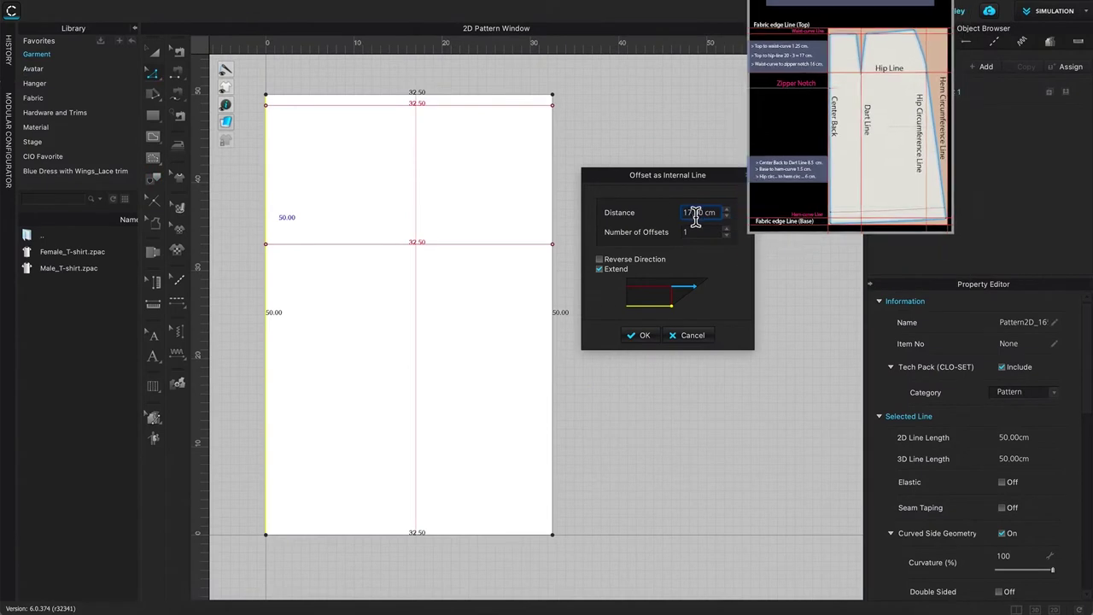
{"action": "double_click", "coordinate": [702, 220]}
{"action": "type", "text": "8."}
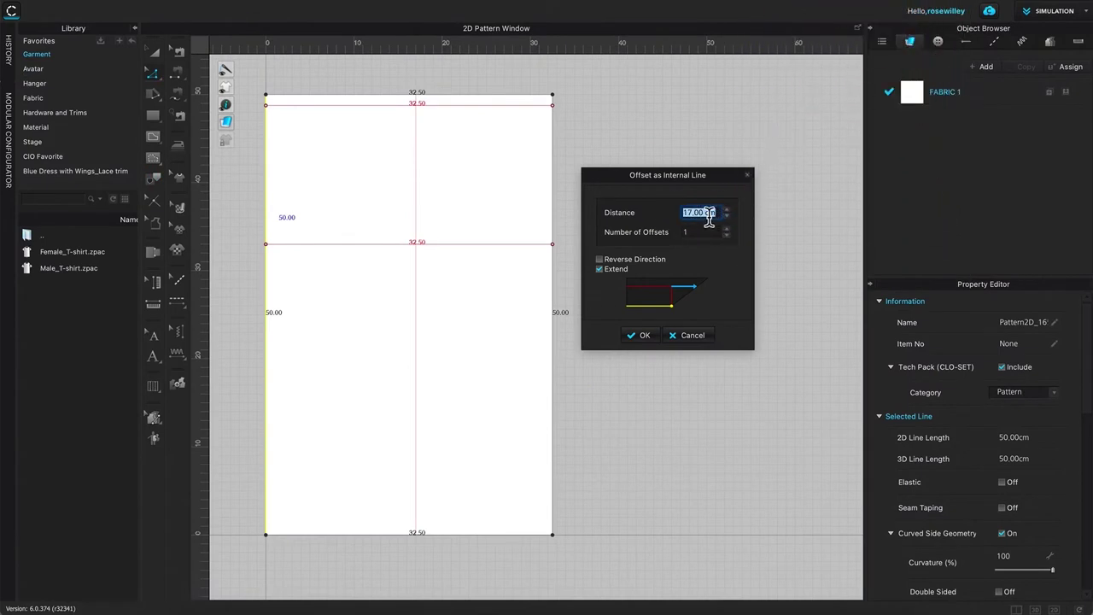
{"action": "type", "text": "5"}
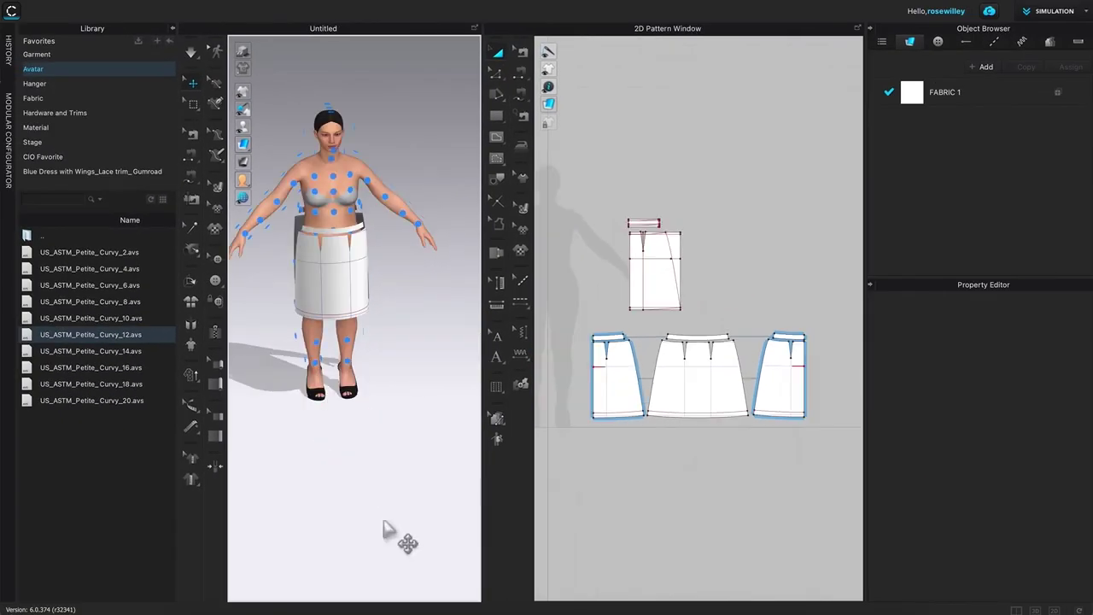
{"action": "key", "text": "8"}
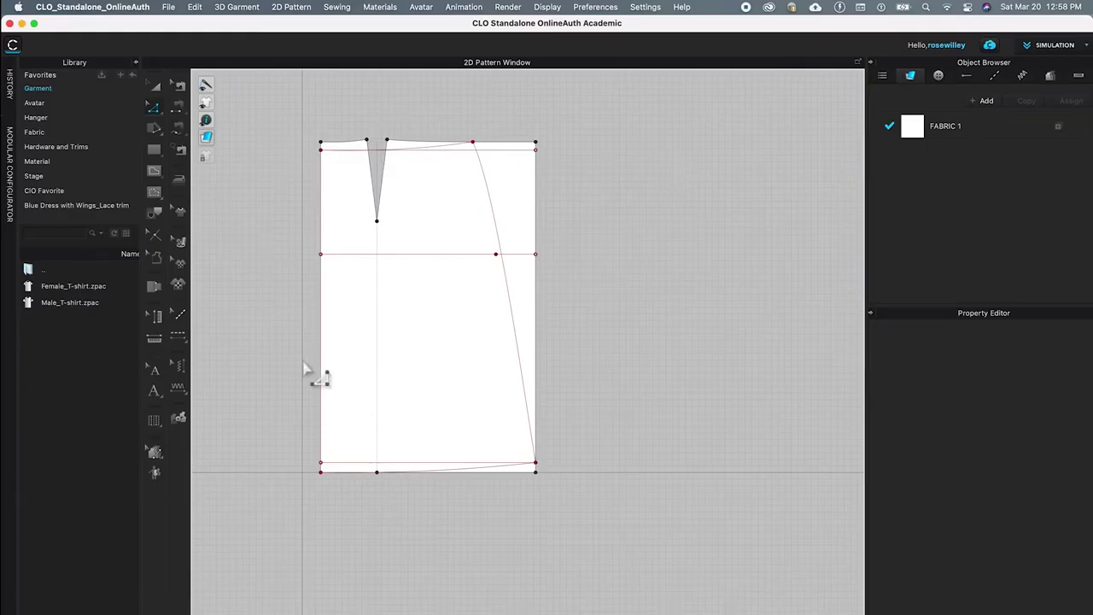
Step: Switch to the Trace tool to pick up the block's waist dart legs
{"action": "left_click", "coordinate": [161, 220]}
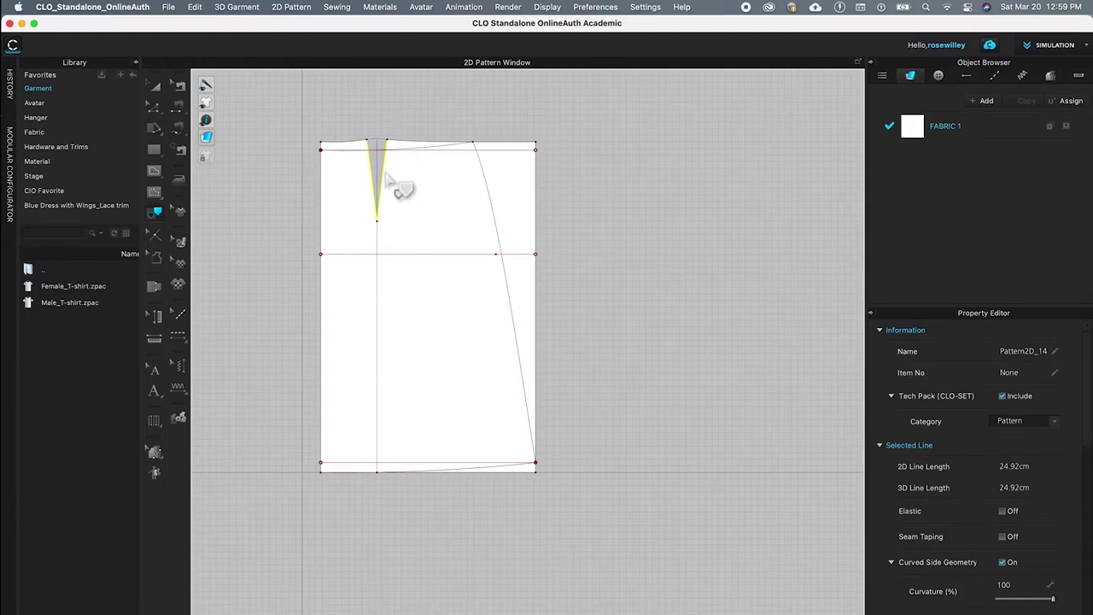
Step: Trace the dart and centre line as internal lines, then select the waist, side, hem and centre back edges
{"action": "left_click", "coordinate": [376, 334], "text": "shift"}
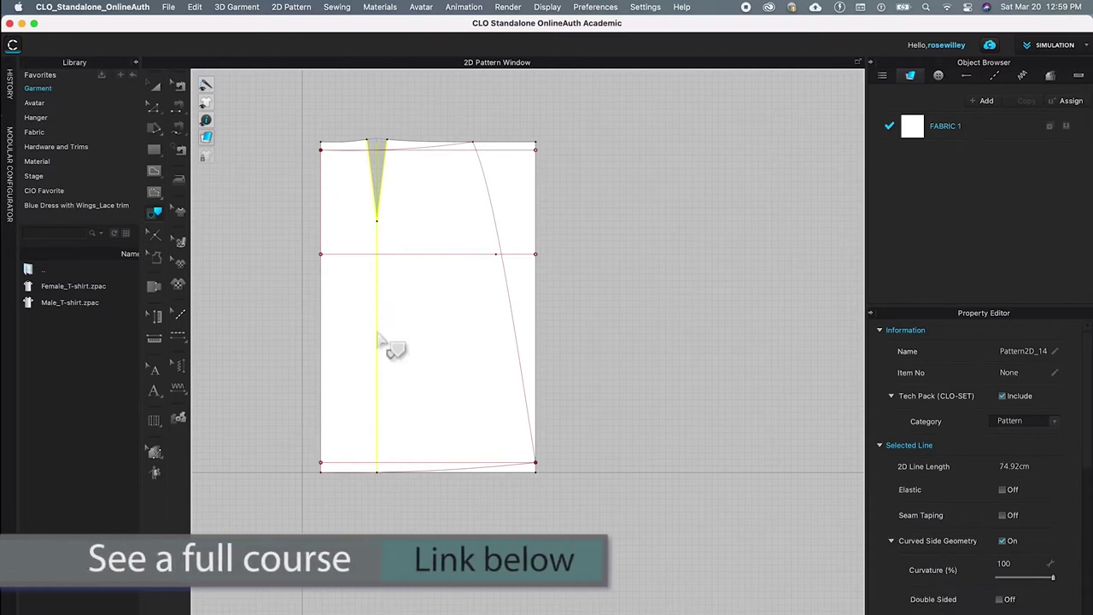
{"action": "left_click", "coordinate": [439, 233]}
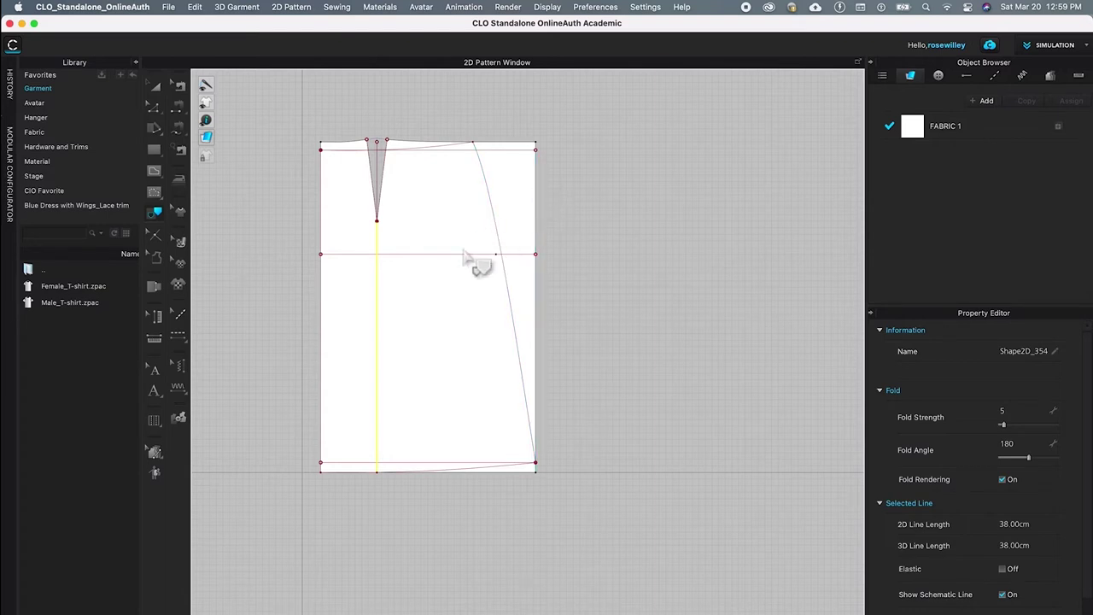
{"action": "left_click", "coordinate": [455, 150]}
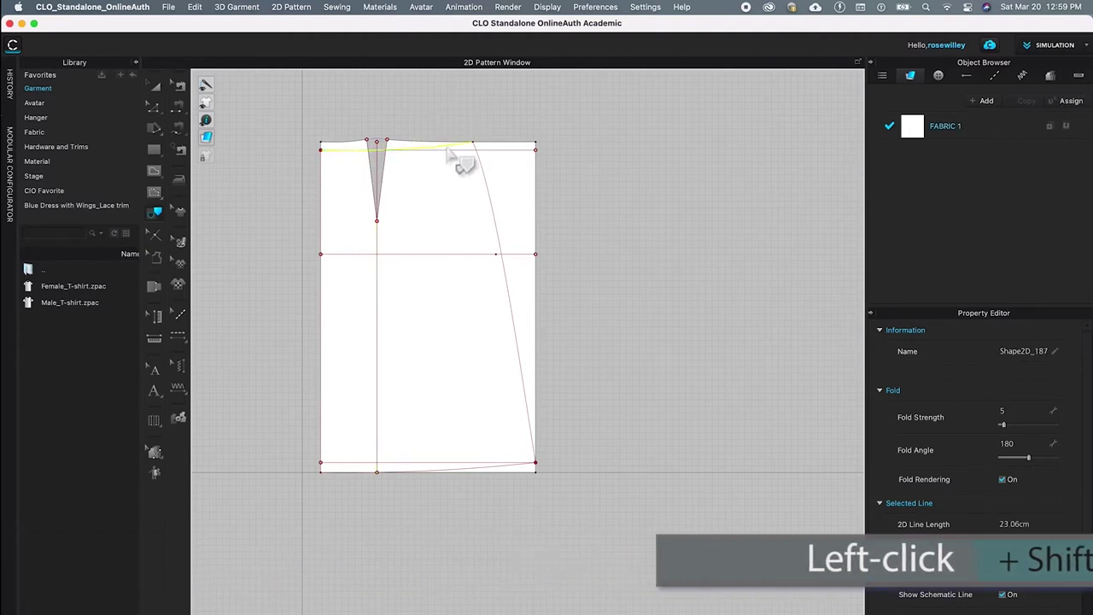
{"action": "left_click", "coordinate": [499, 232], "text": "shift"}
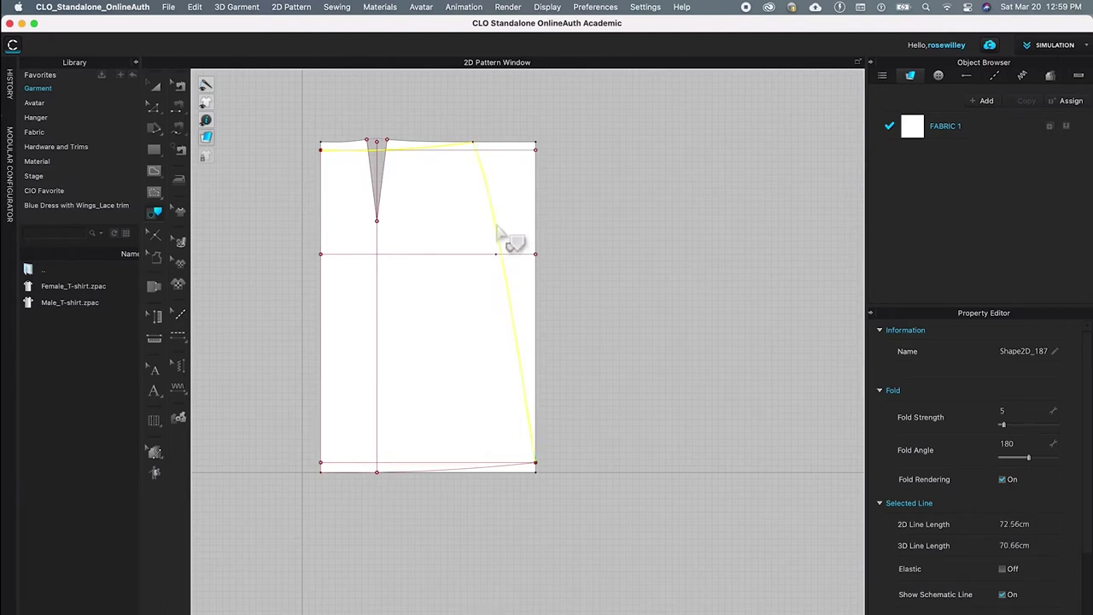
{"action": "left_click", "coordinate": [481, 470], "text": "shift"}
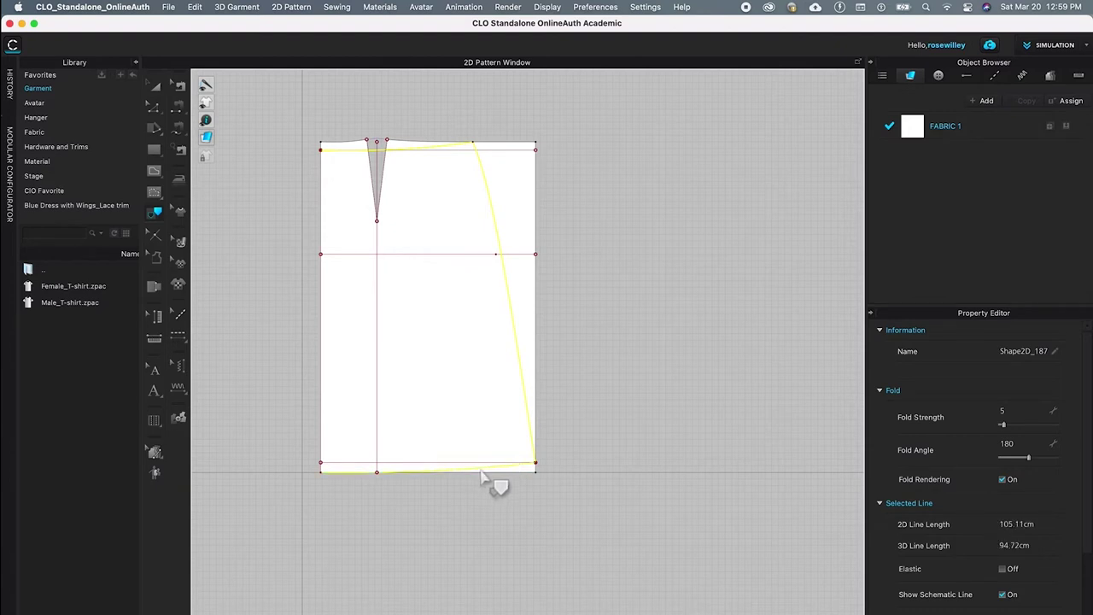
{"action": "left_click", "coordinate": [321, 319], "text": "shift"}
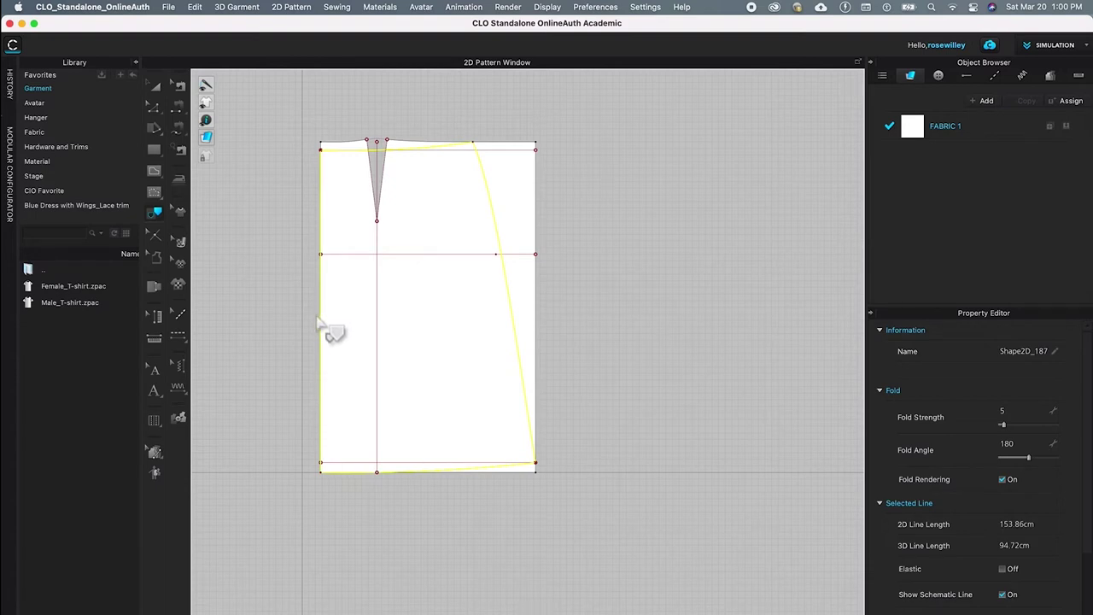
Step: Trace the selected outline as a new pattern piece
{"action": "right_click", "coordinate": [319, 317]}
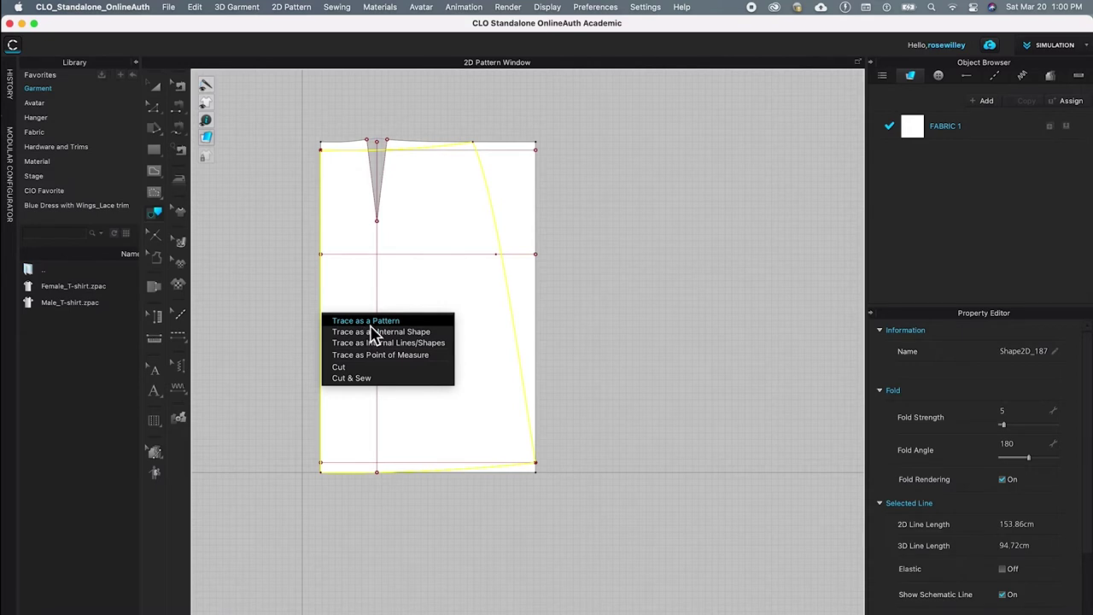
{"action": "left_click", "coordinate": [420, 322]}
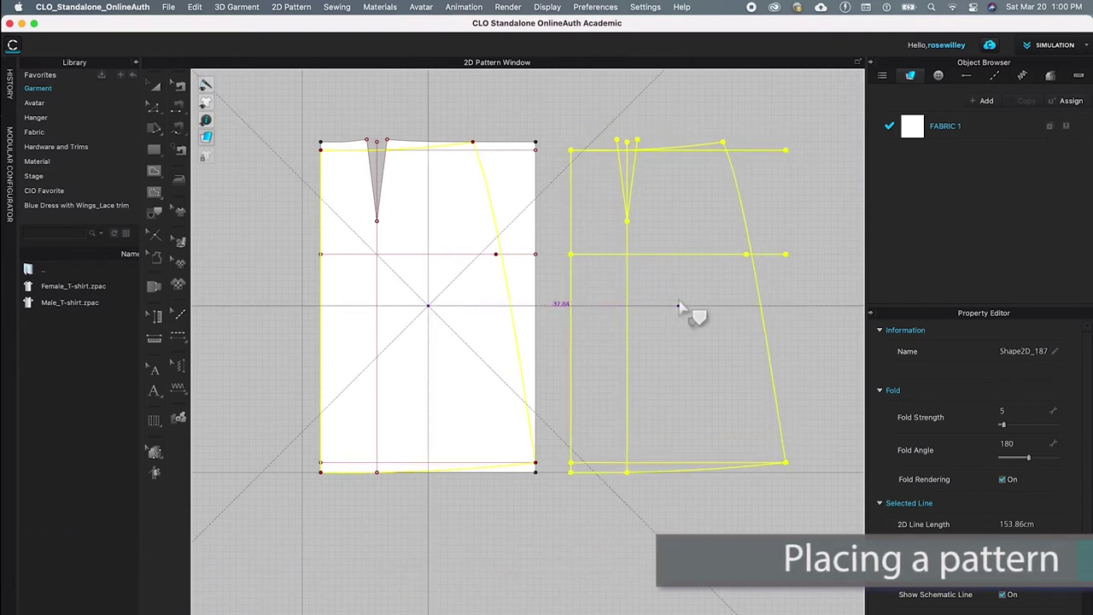
Step: Drop the traced piece to the right of the block and deselect it
{"action": "left_click", "coordinate": [689, 309], "text": "shift"}
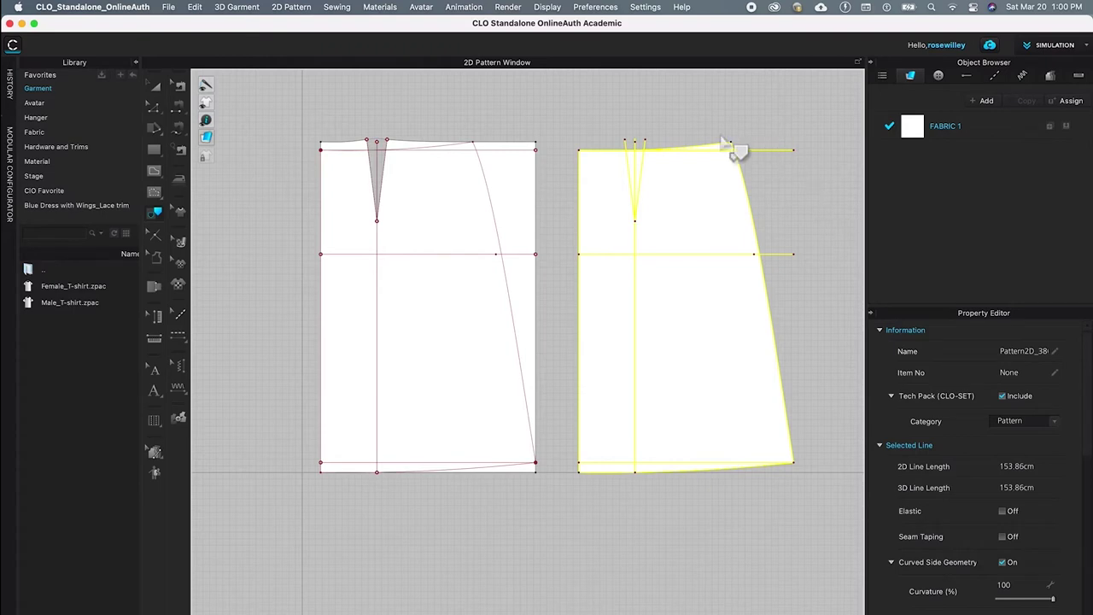
{"action": "left_click", "coordinate": [817, 207]}
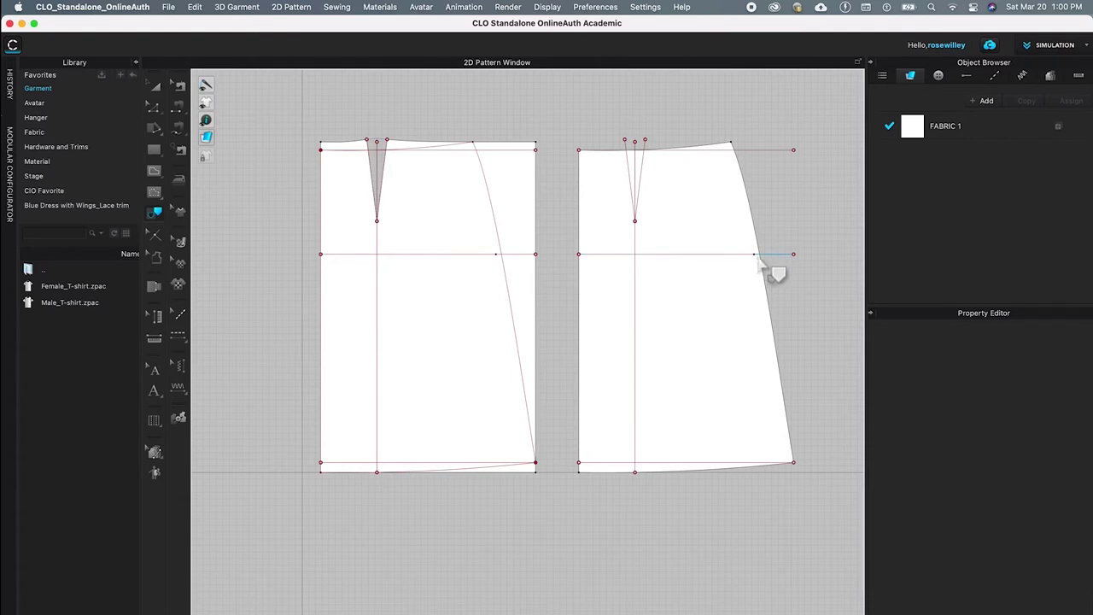
Step: With Edit Pattern, select the stray hip-line point at the flared side seam and remove it
{"action": "key", "text": "z"}
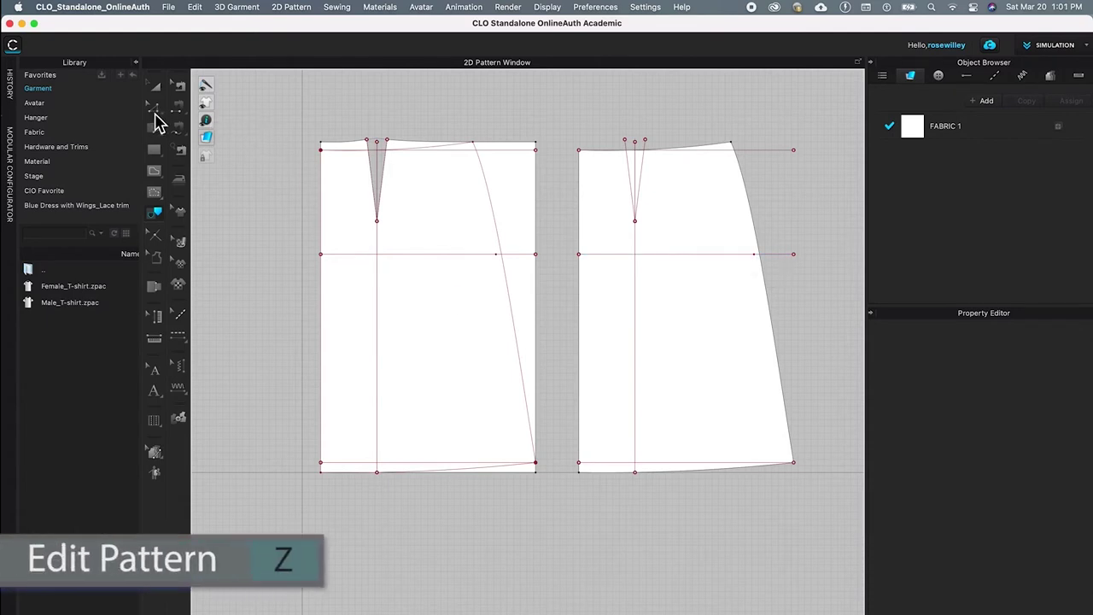
{"action": "left_click", "coordinate": [159, 111]}
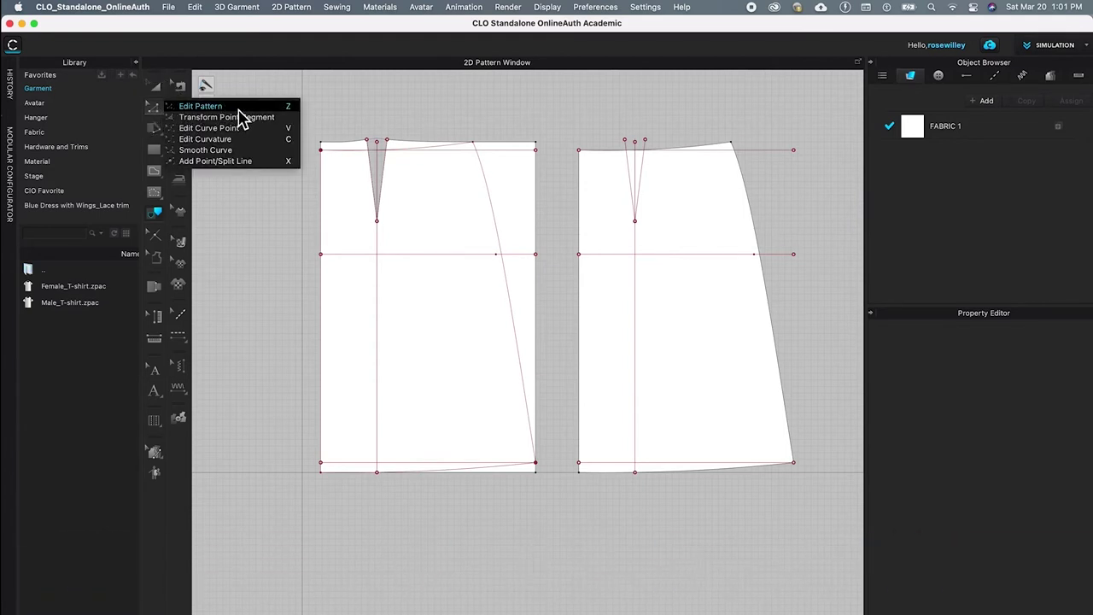
{"action": "left_click", "coordinate": [243, 117]}
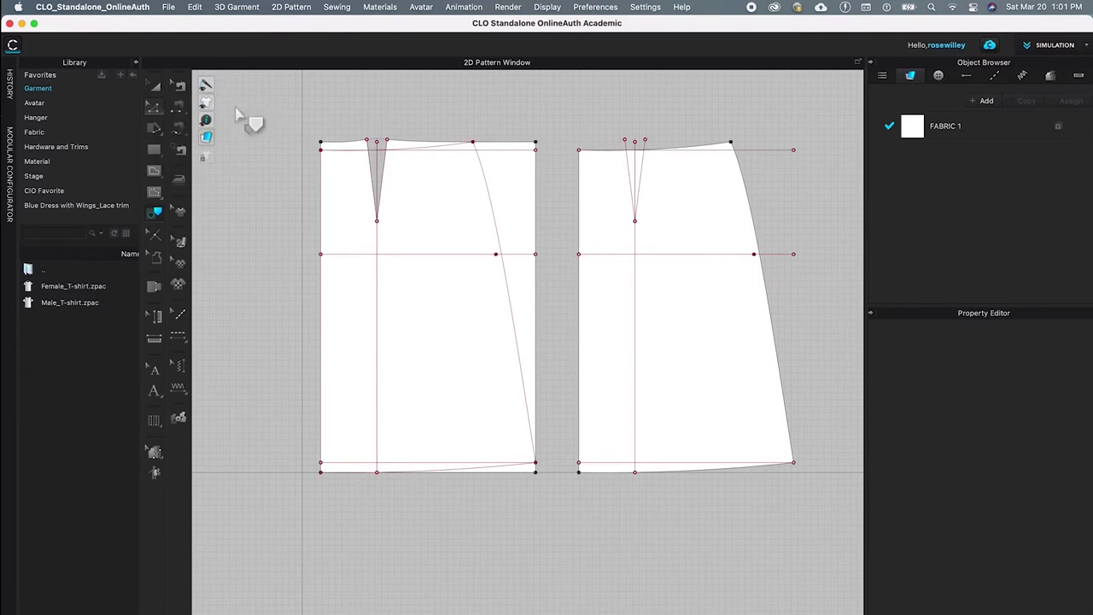
{"action": "left_click", "coordinate": [756, 257]}
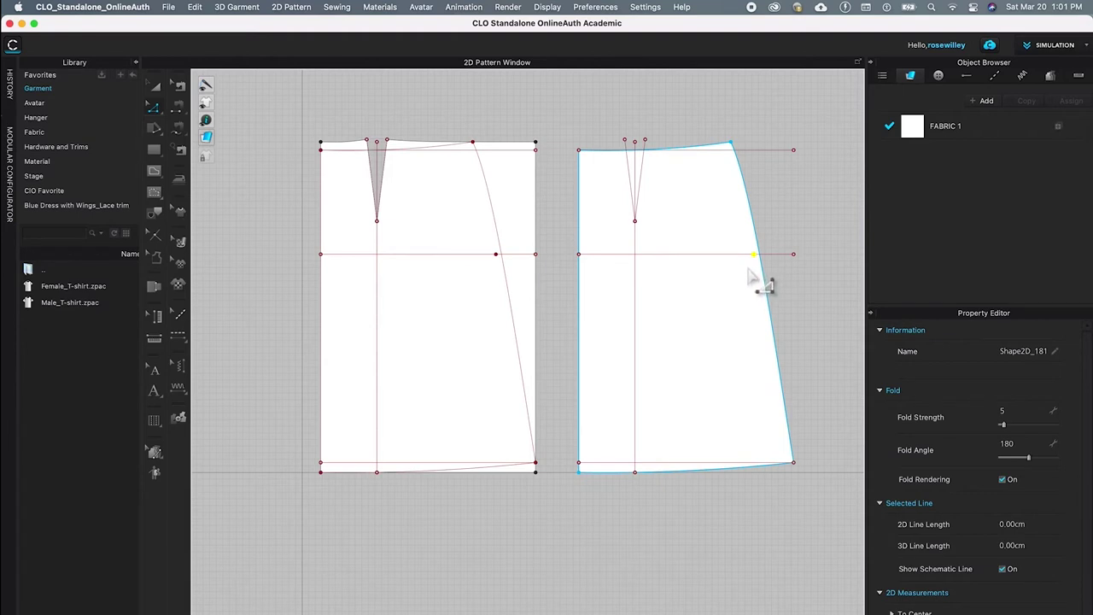
{"action": "key", "text": "Escape"}
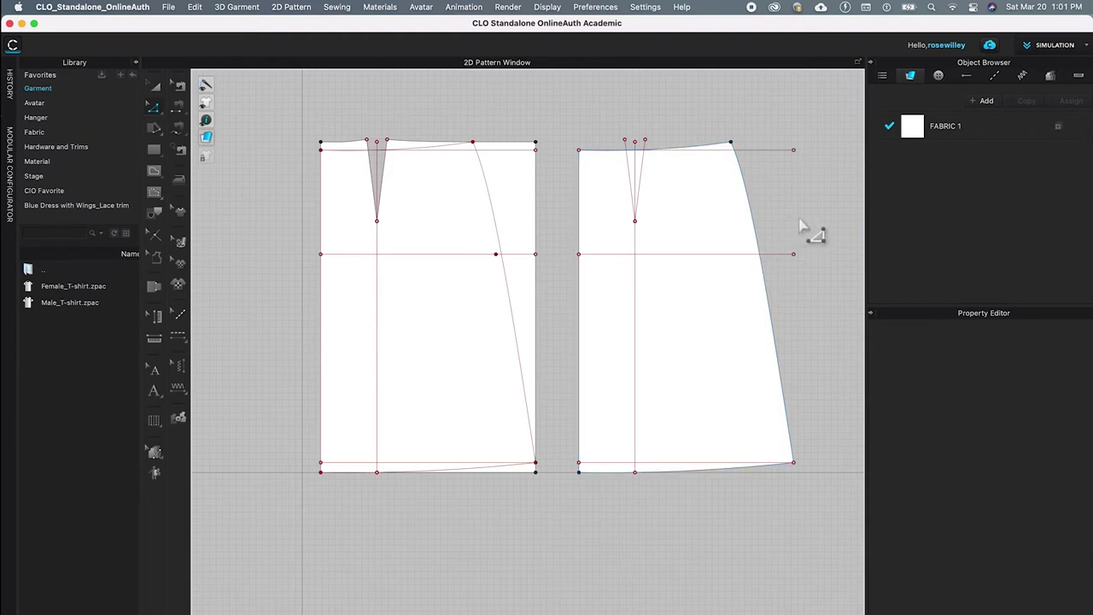
Step: Trim the top, hip and hem guide lines to the pattern outline
{"action": "left_click", "coordinate": [768, 157]}
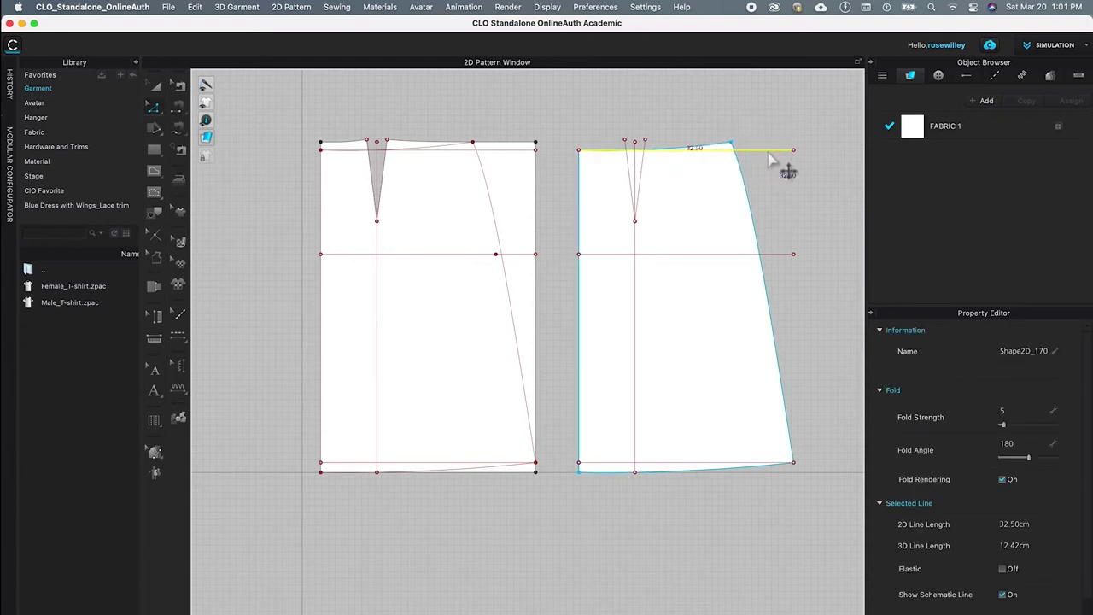
{"action": "left_click", "coordinate": [778, 255], "text": "shift"}
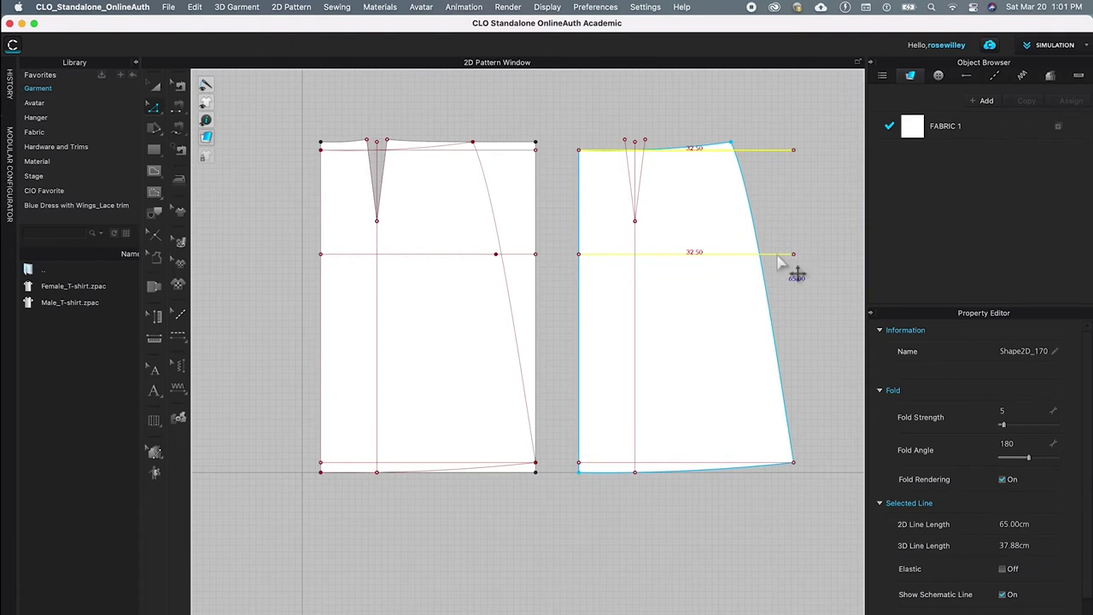
{"action": "left_click", "coordinate": [699, 463], "text": "shift"}
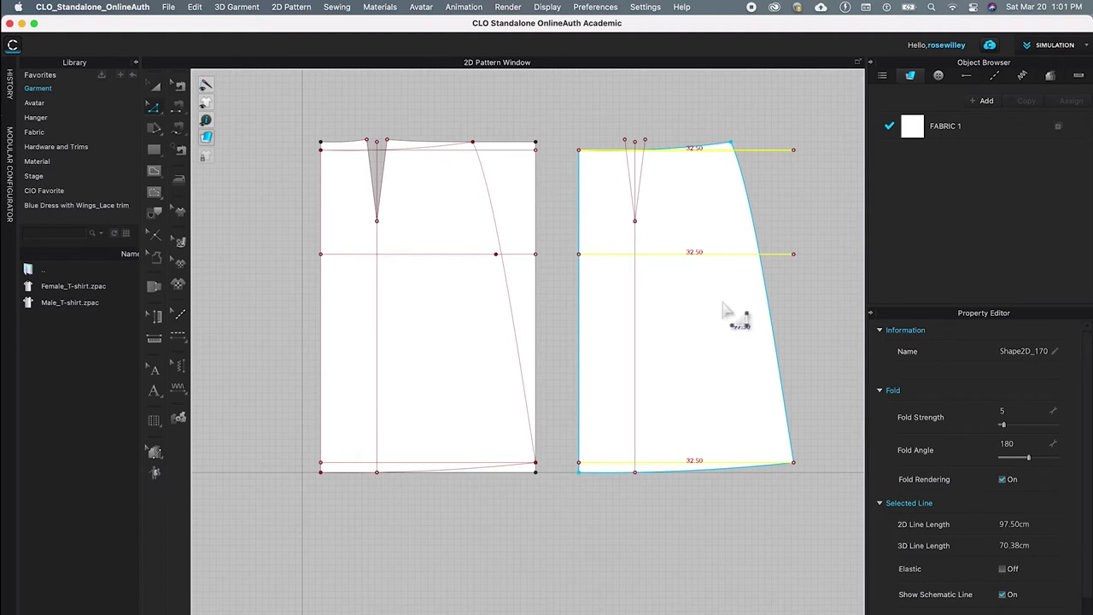
{"action": "right_click", "coordinate": [730, 255]}
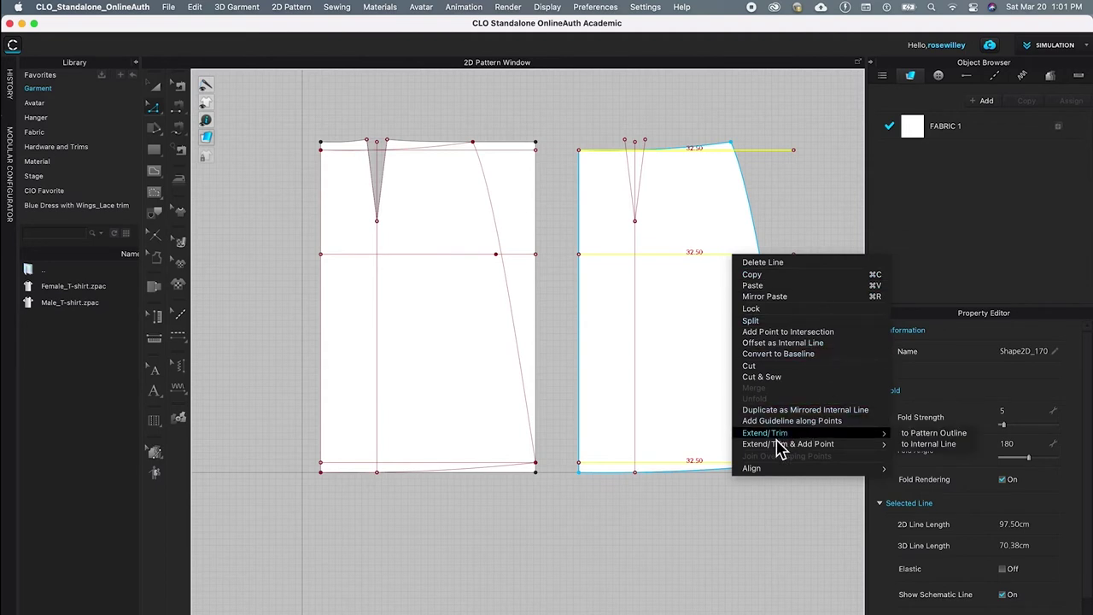
{"action": "mouse_move", "coordinate": [778, 438]}
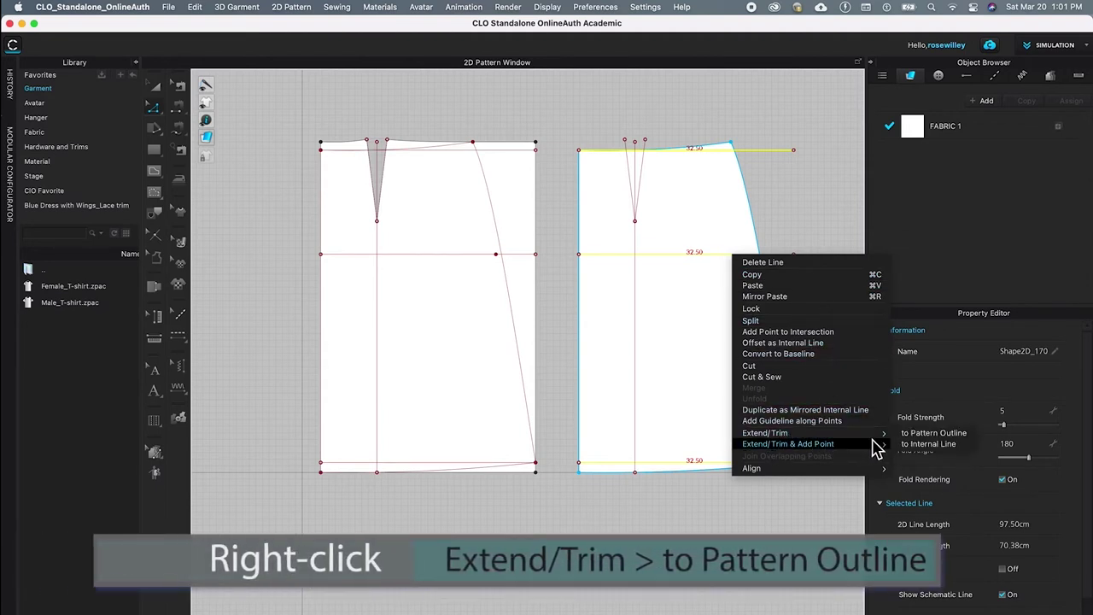
{"action": "left_click", "coordinate": [939, 436]}
{"action": "left_click", "coordinate": [828, 286]}
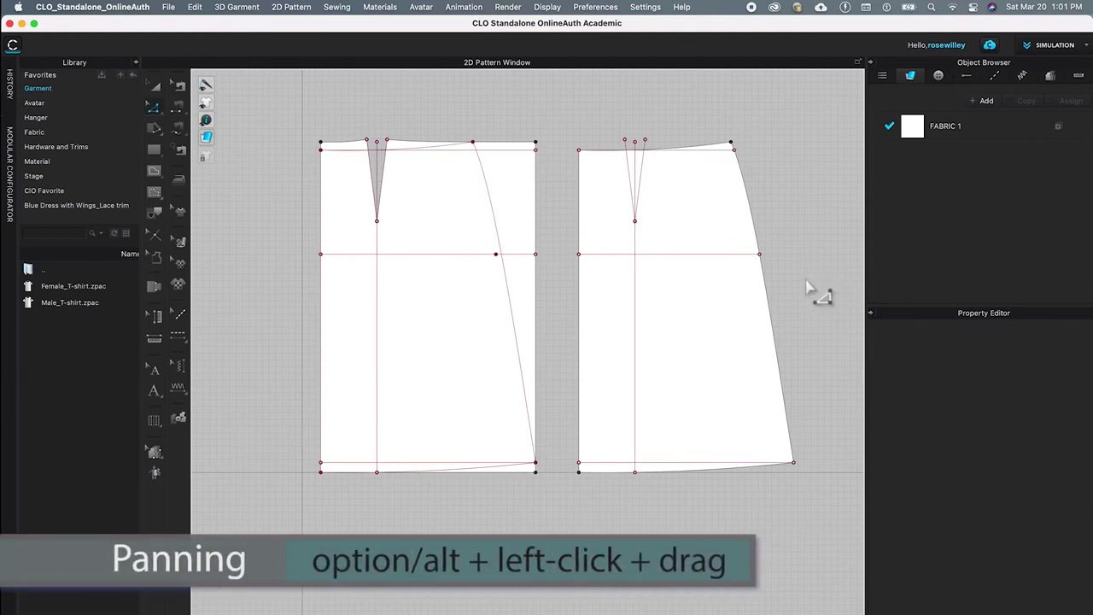
Step: Select the back piece's waist, hip, hem, centre vertical line and one dart leg
{"action": "left_click_drag", "start_coordinate": [820, 291], "coordinate": [785, 298], "text": "alt"}
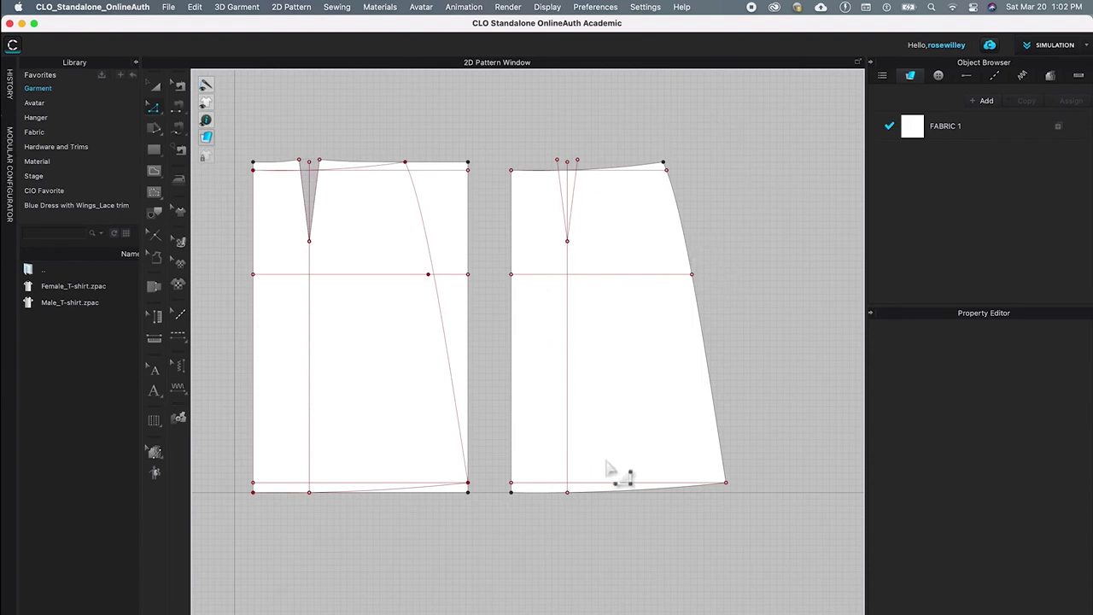
{"action": "left_click", "coordinate": [673, 189]}
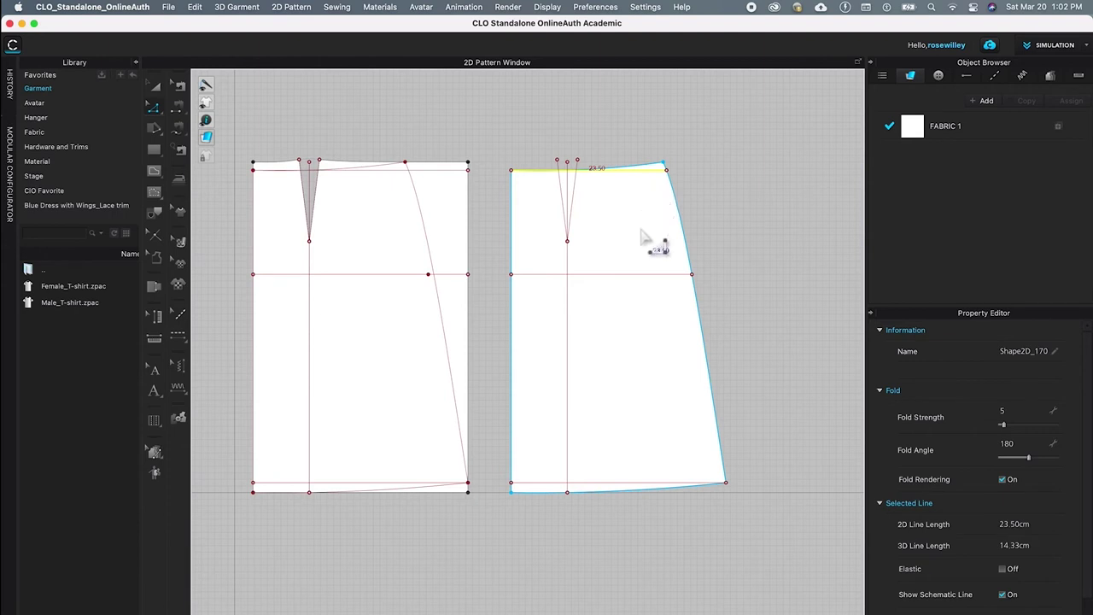
{"action": "left_click", "coordinate": [651, 275], "text": "shift"}
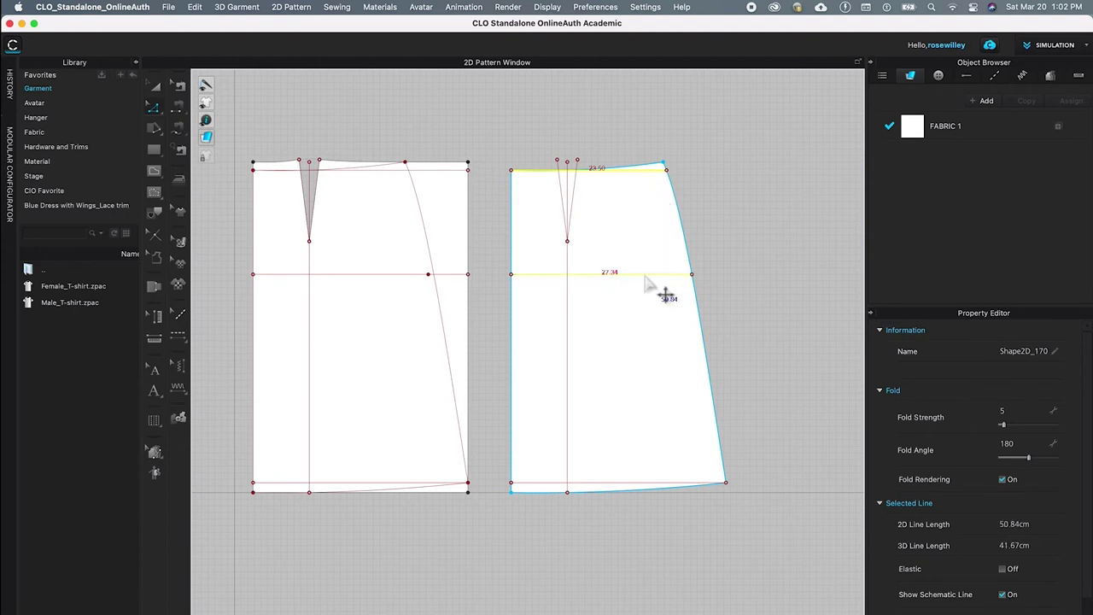
{"action": "left_click", "coordinate": [626, 487], "text": "shift"}
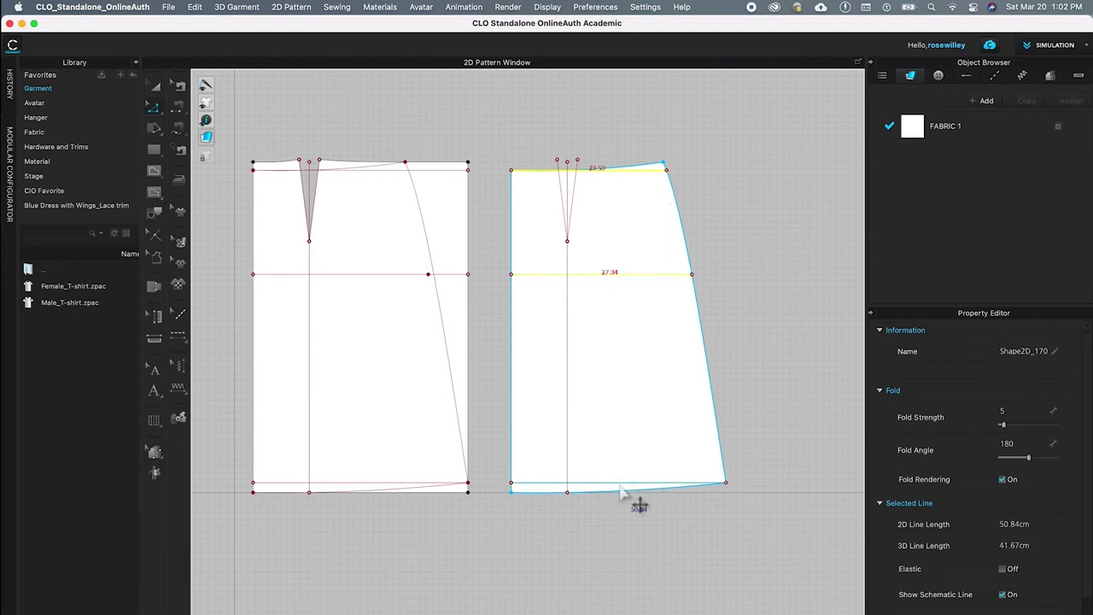
{"action": "left_click", "coordinate": [570, 354], "text": "shift"}
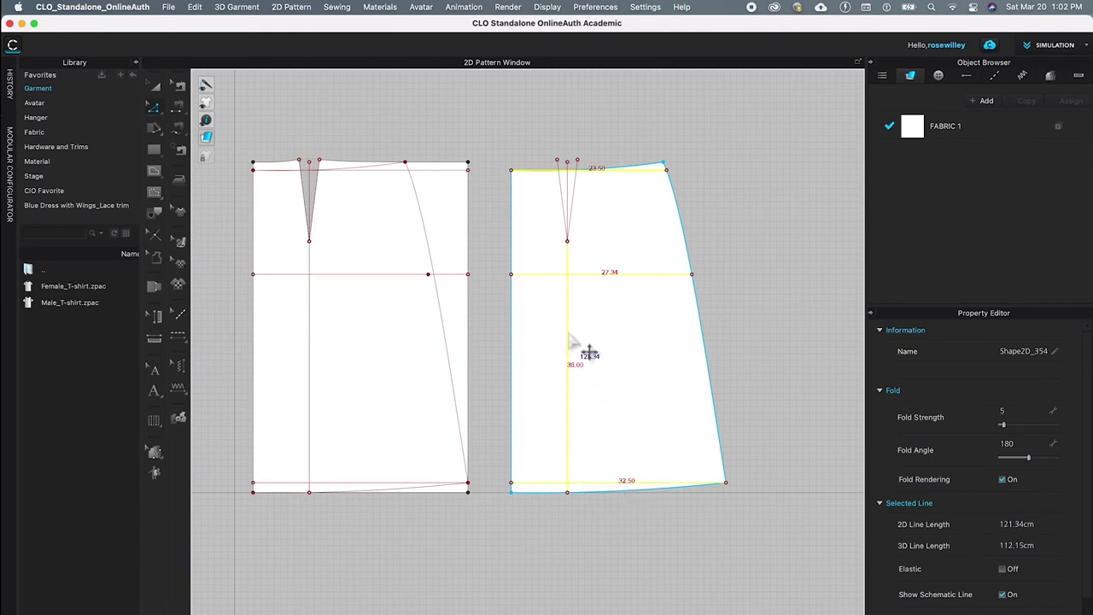
{"action": "left_click", "coordinate": [572, 191], "text": "shift"}
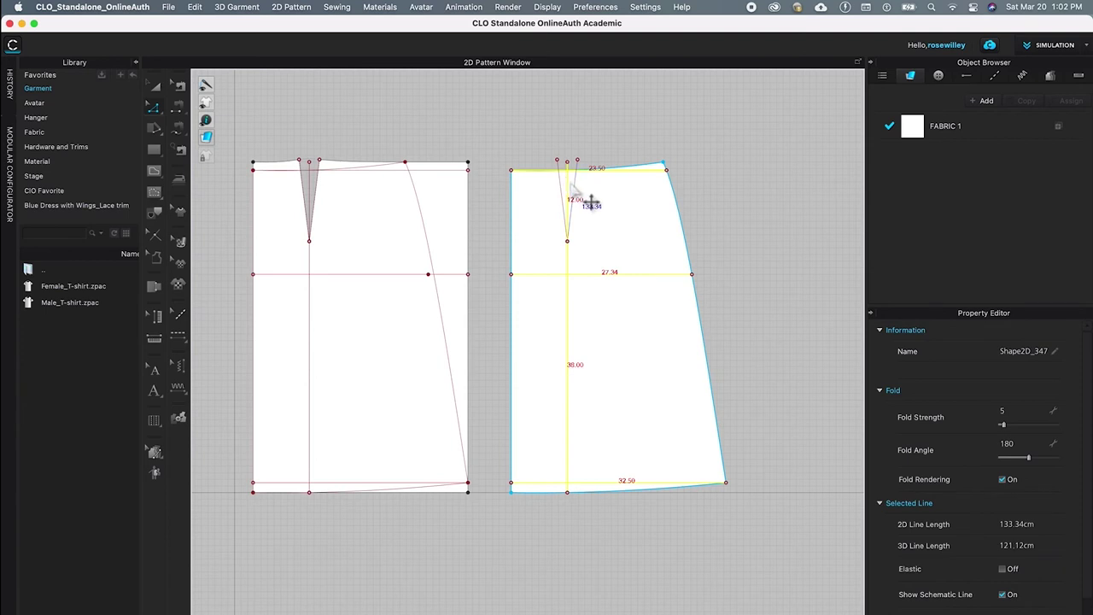
{"action": "right_click", "coordinate": [569, 184]}
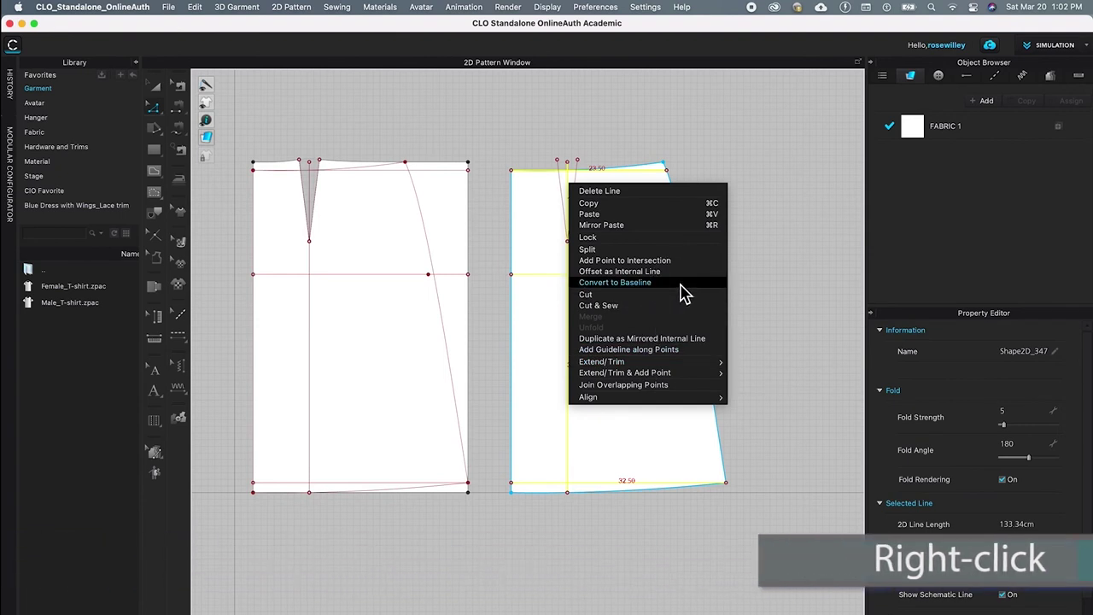
Step: Convert the selected waist, hip, hem, centre and dart-leg lines to baselines
{"action": "left_click", "coordinate": [641, 282]}
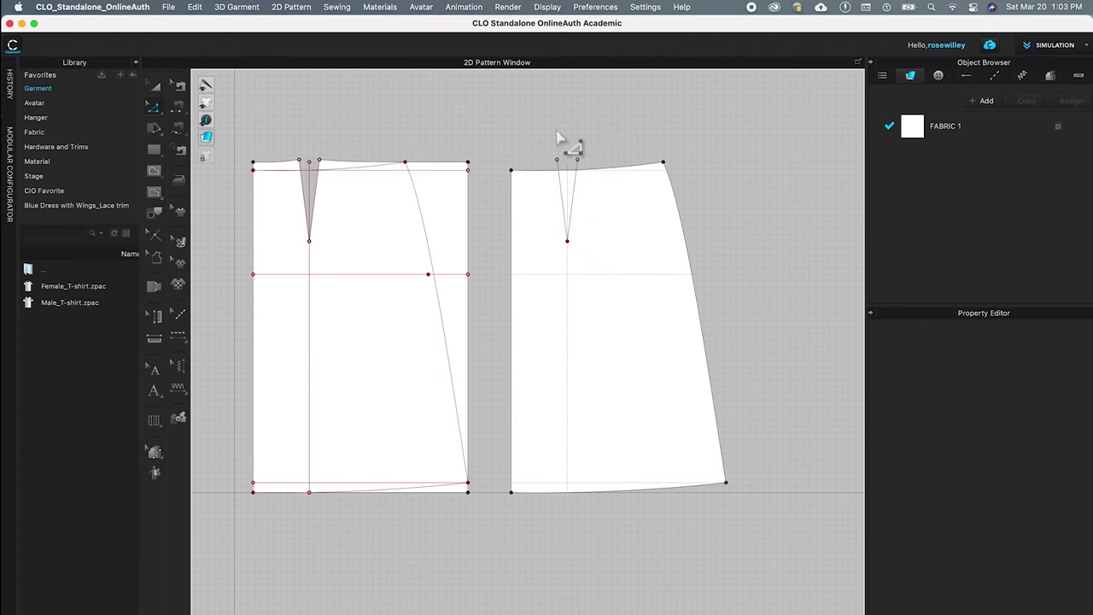
Step: Select both dart legs and apply Cut & Sew to cut the dart open
{"action": "left_click", "coordinate": [582, 215]}
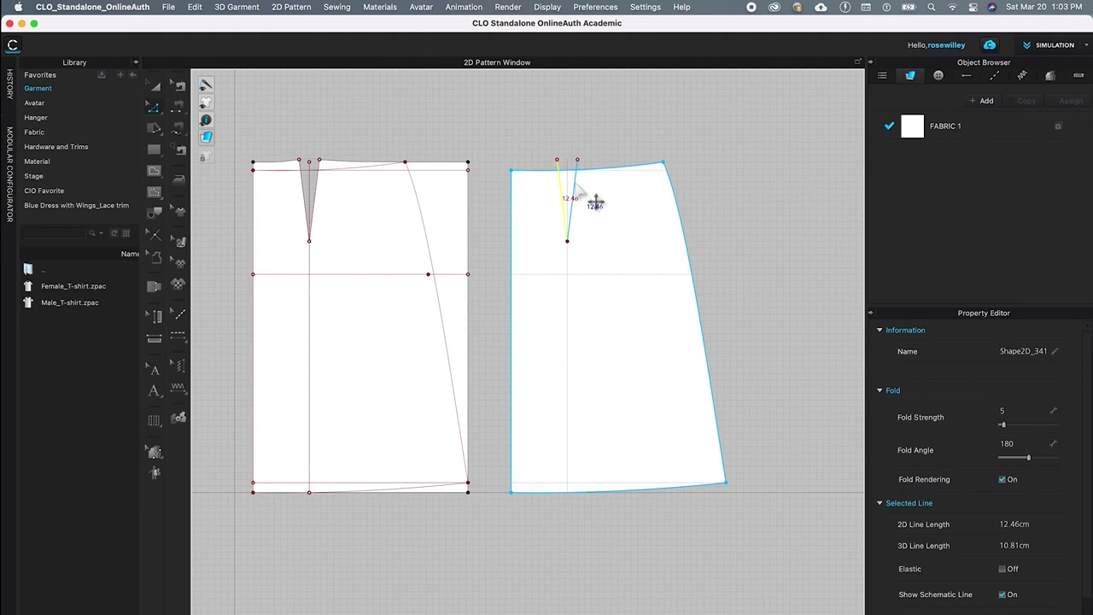
{"action": "left_click", "coordinate": [595, 202], "text": "shift"}
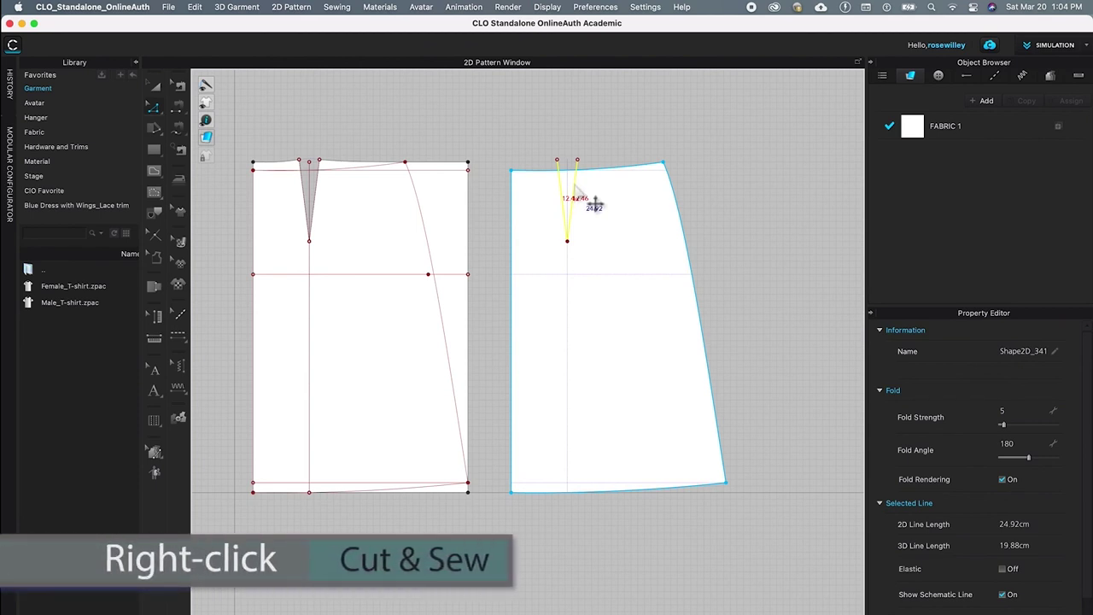
{"action": "right_click", "coordinate": [570, 187]}
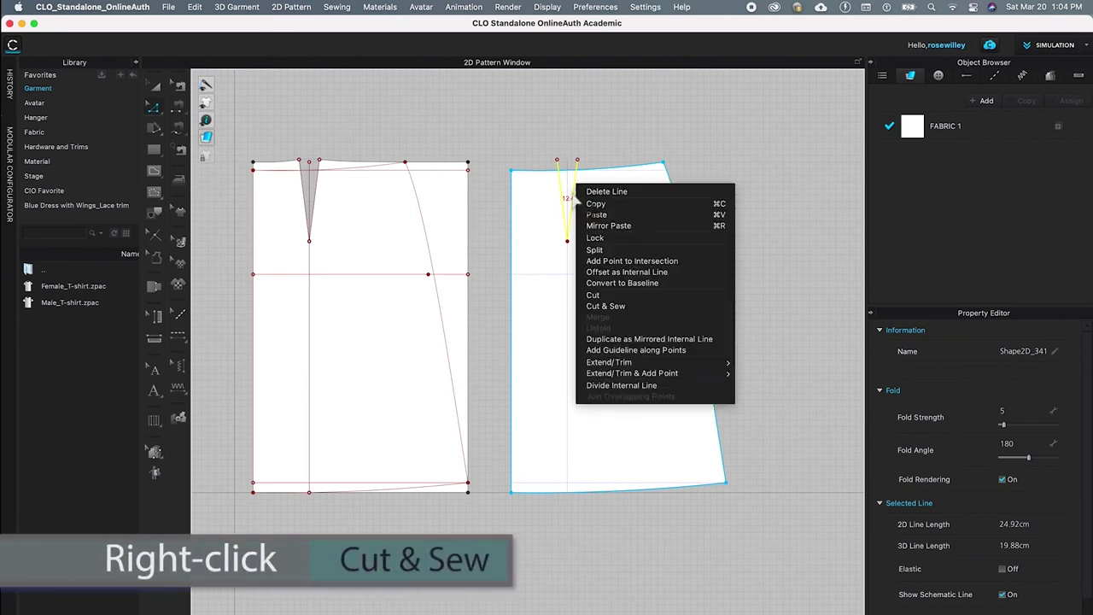
{"action": "left_click", "coordinate": [649, 309]}
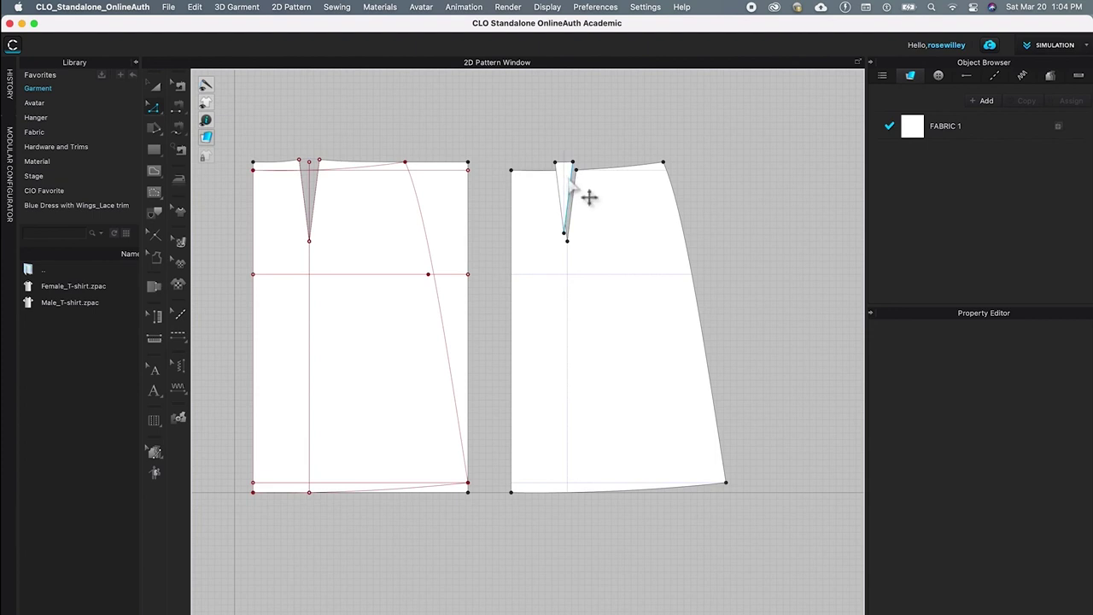
Step: Activate Transform Pattern and select the separated dart wedge piece
{"action": "key", "text": "a"}
{"action": "left_click", "coordinate": [157, 92]}
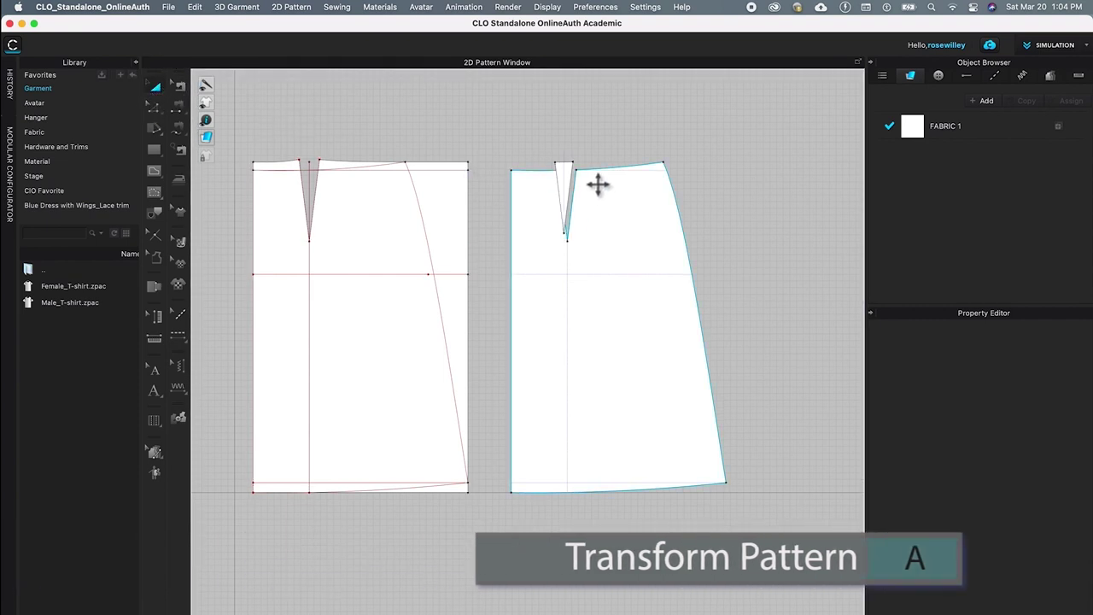
{"action": "left_click", "coordinate": [570, 173]}
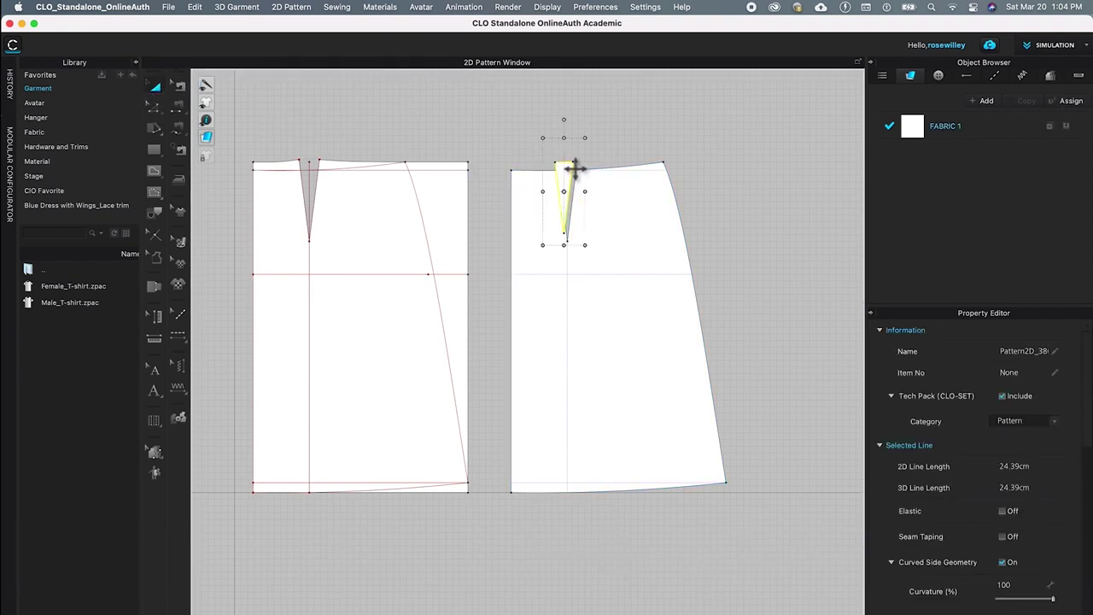